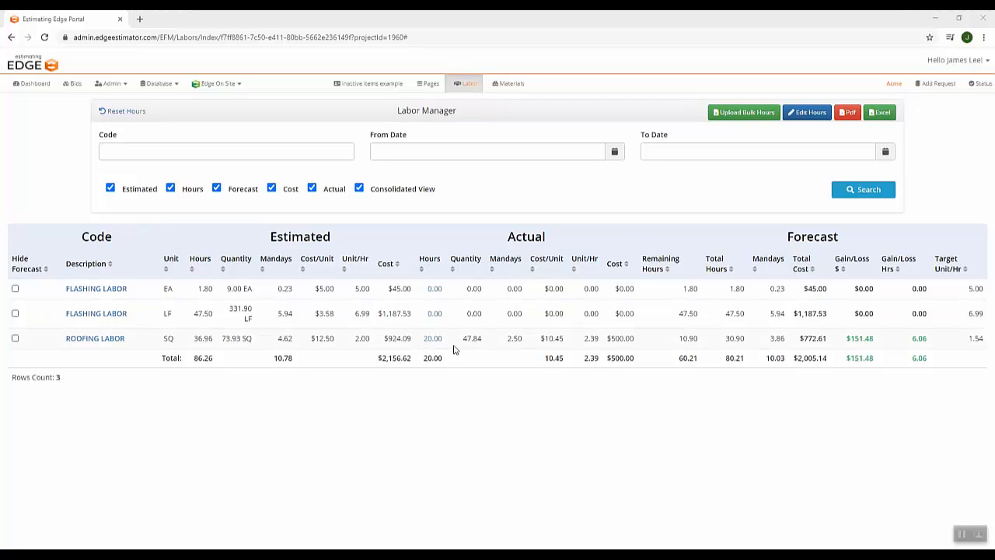
Review the actual quantity and the surrounding actual values of the Roofing Labor row in the Labor Manager
drag(461, 342, 481, 342)
click(462, 392)
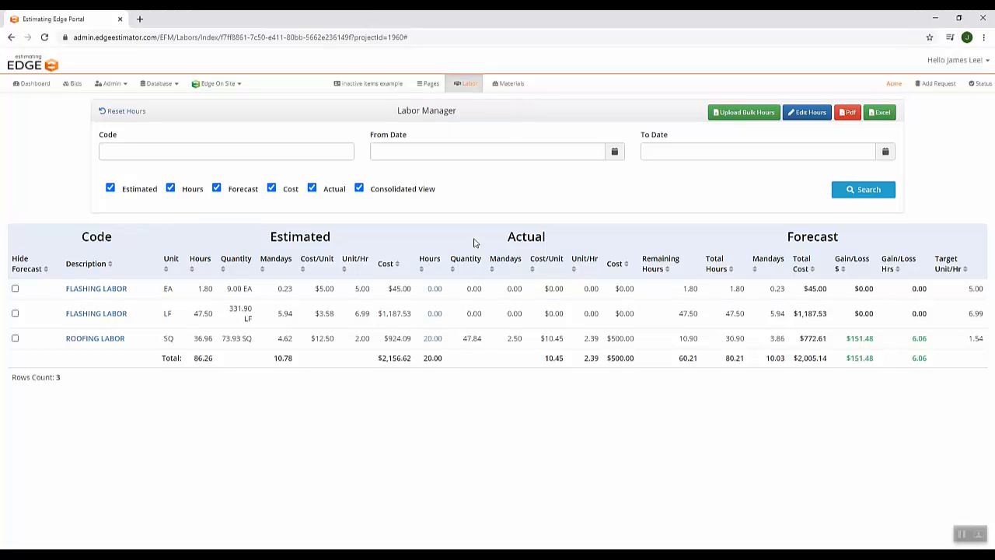
drag(490, 340, 455, 364)
click(482, 378)
Open the Walgreens-0004 page and display its Mechanically Attached TPO condition on the roof plan
click(432, 84)
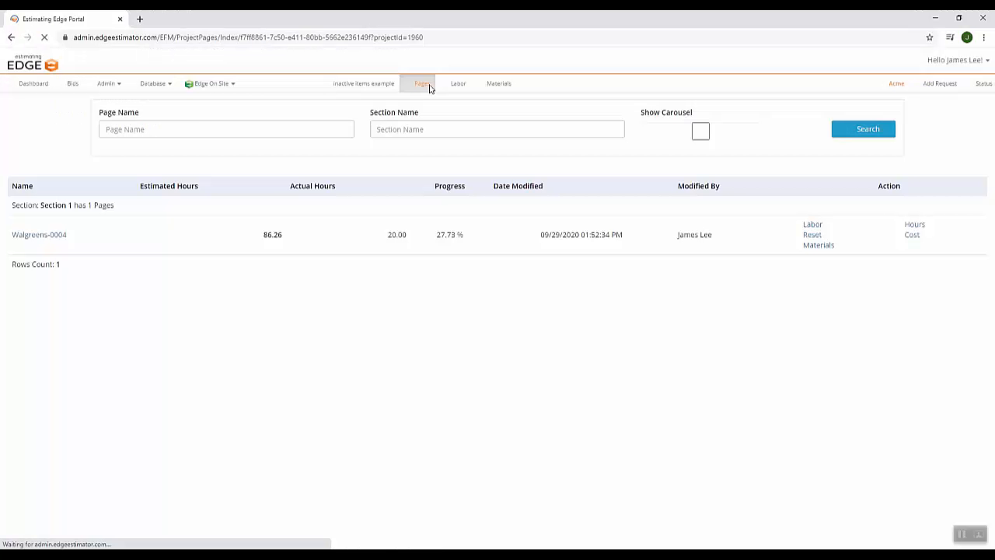
click(51, 237)
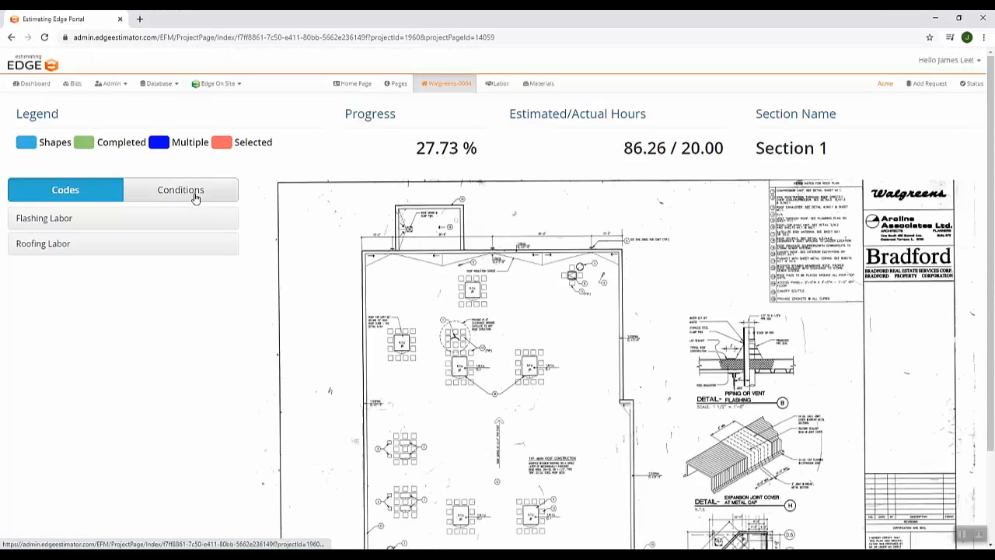
click(195, 199)
click(117, 244)
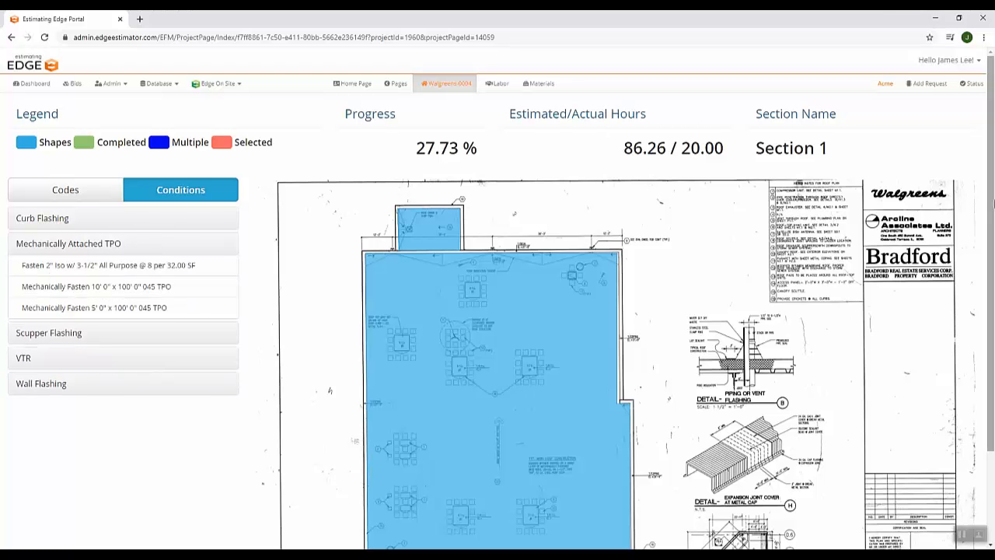
scroll(994, 204, down, 2)
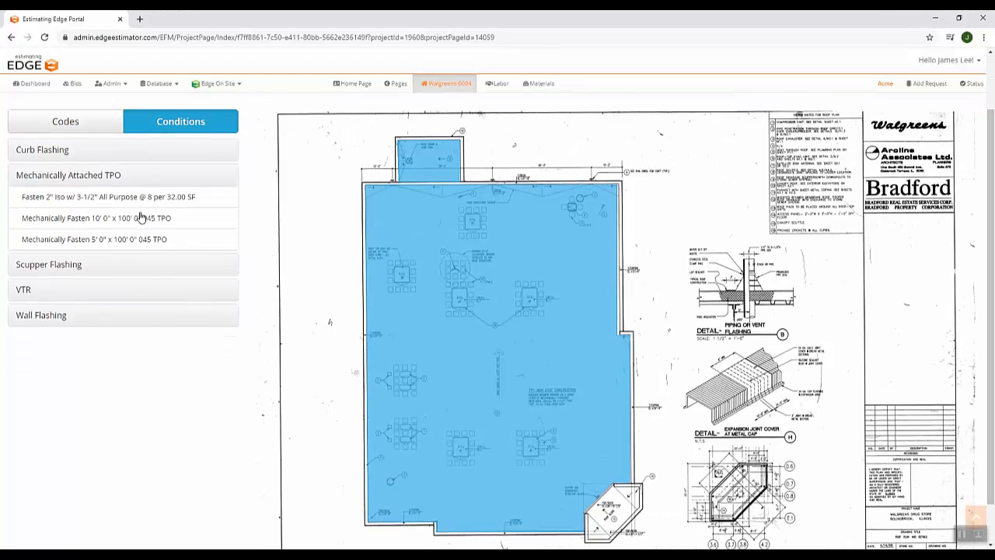
Examine the completed area of each Mechanically Attached TPO item on the plan, ending with the 2" Iso item, and collapse the condition
click(160, 199)
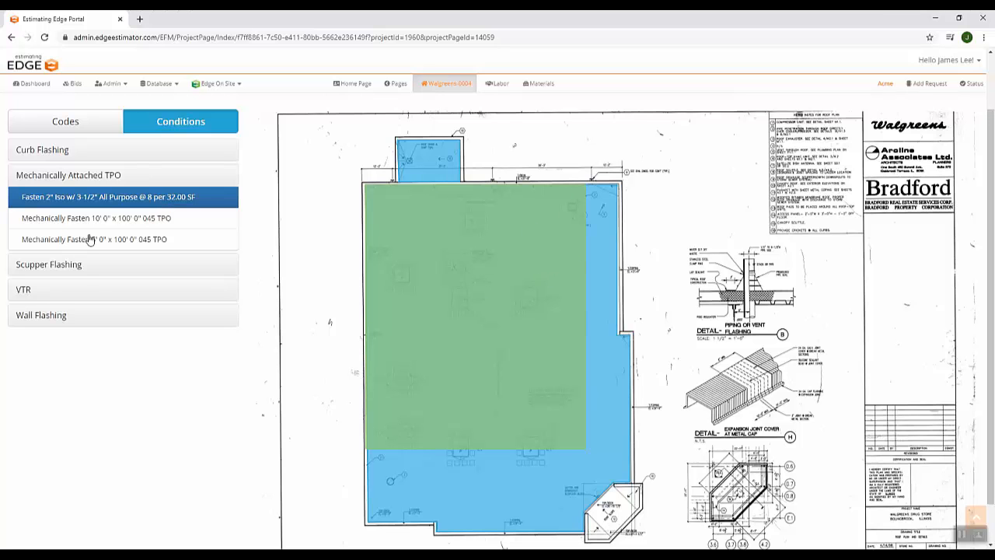
click(108, 219)
click(127, 239)
click(188, 222)
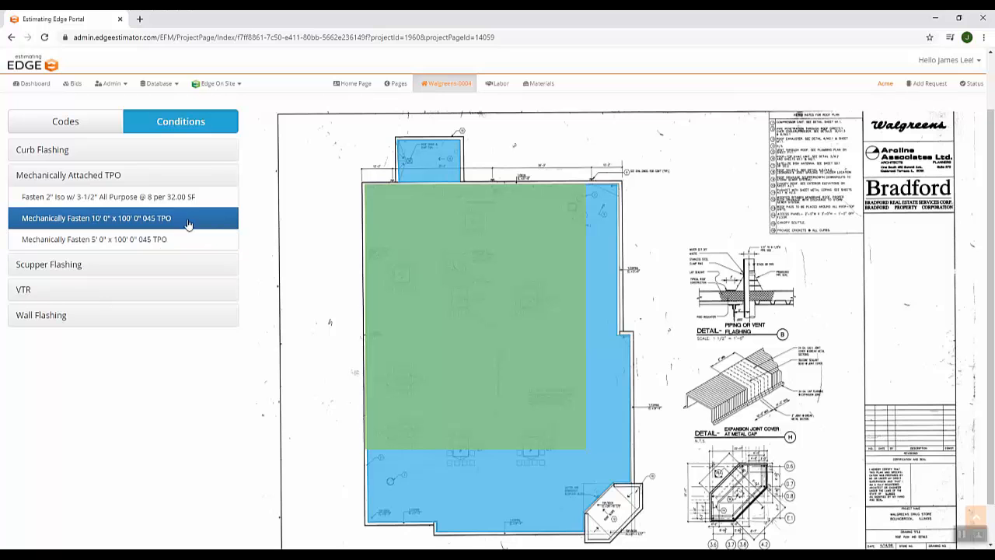
click(193, 199)
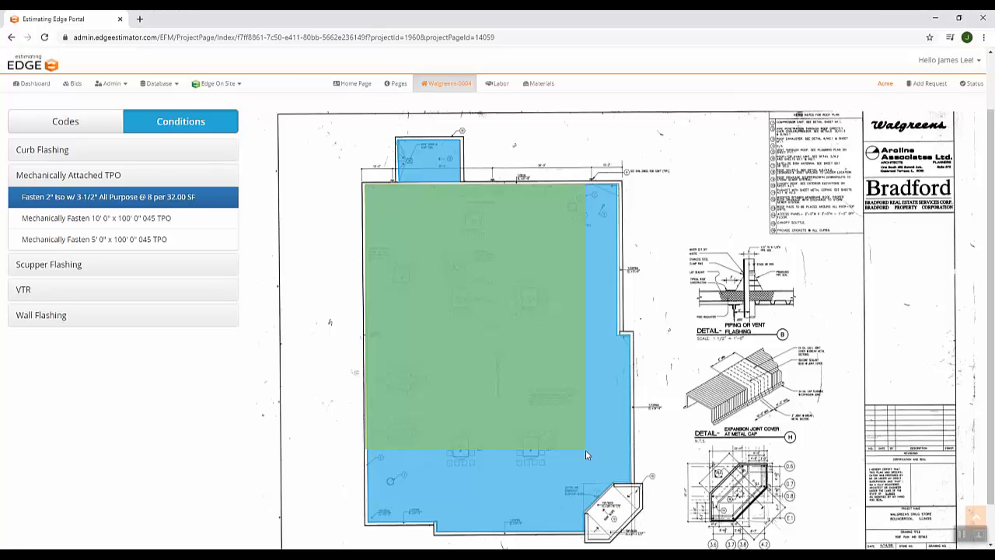
click(129, 173)
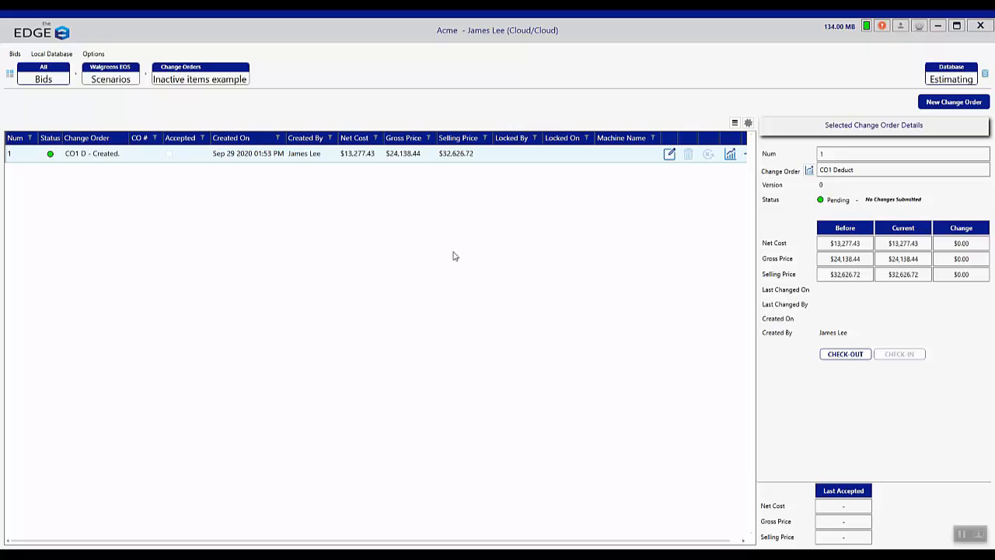
Check out the CO1 Deduct change order of the Inactive items example in The EDGE desktop application
click(98, 161)
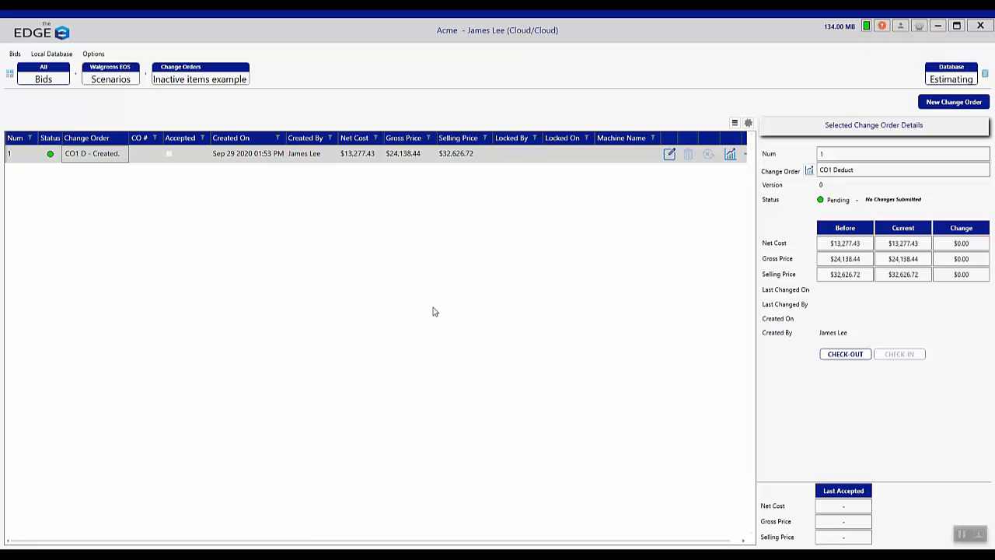
click(835, 357)
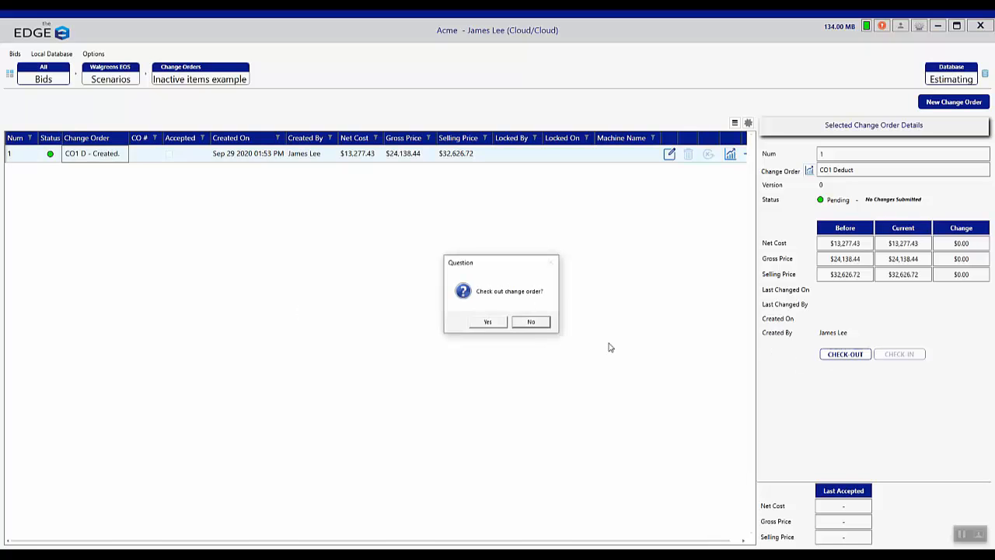
click(483, 322)
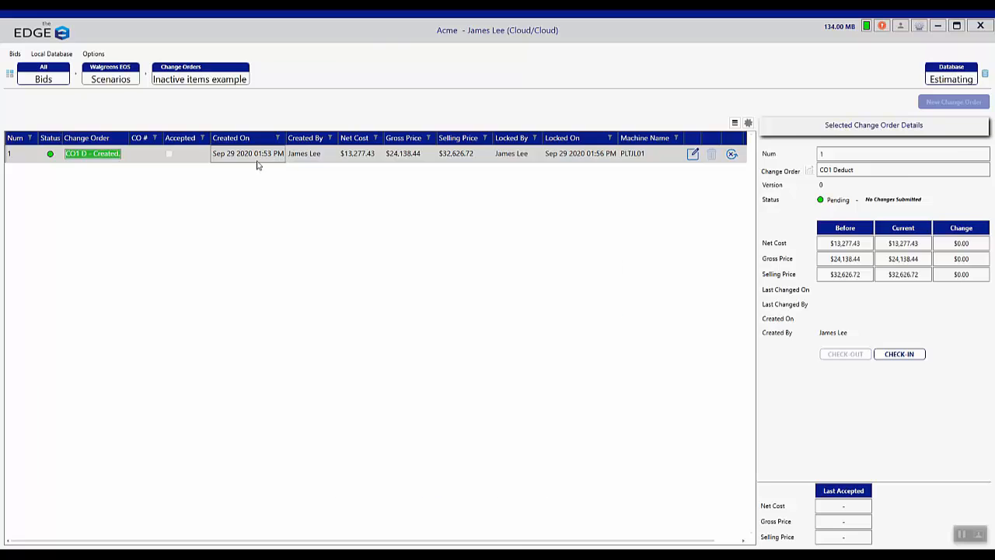
Open the checked-out change order's Mechanically Attached TPO takeoff and draw a four-sided deduct area of about 88 SF in the upper roof
double_click(253, 158)
click(947, 101)
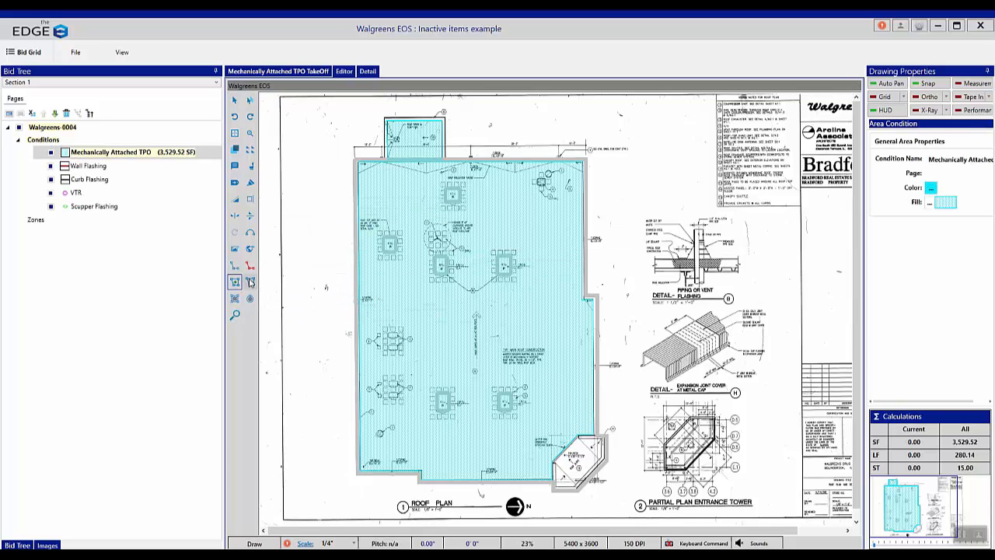
click(410, 223)
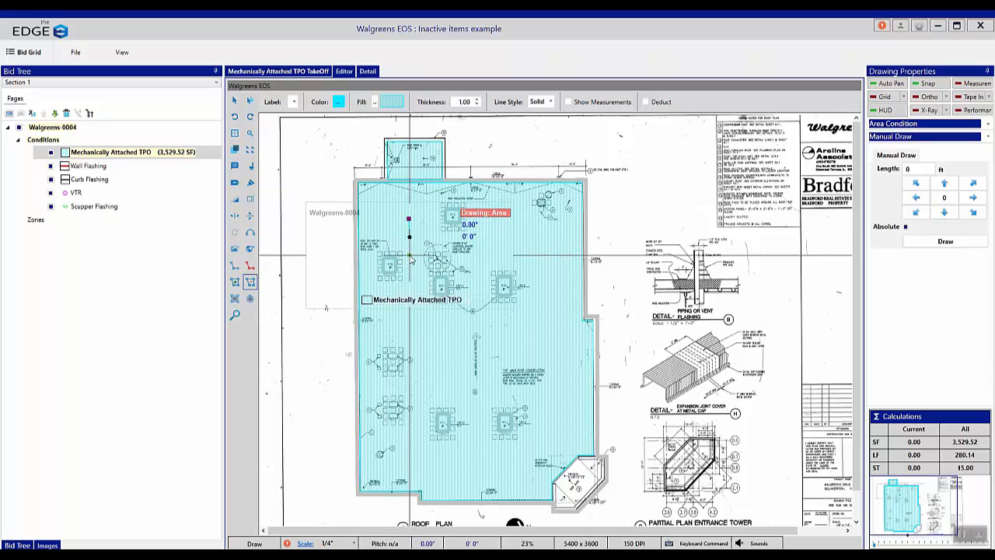
click(459, 254)
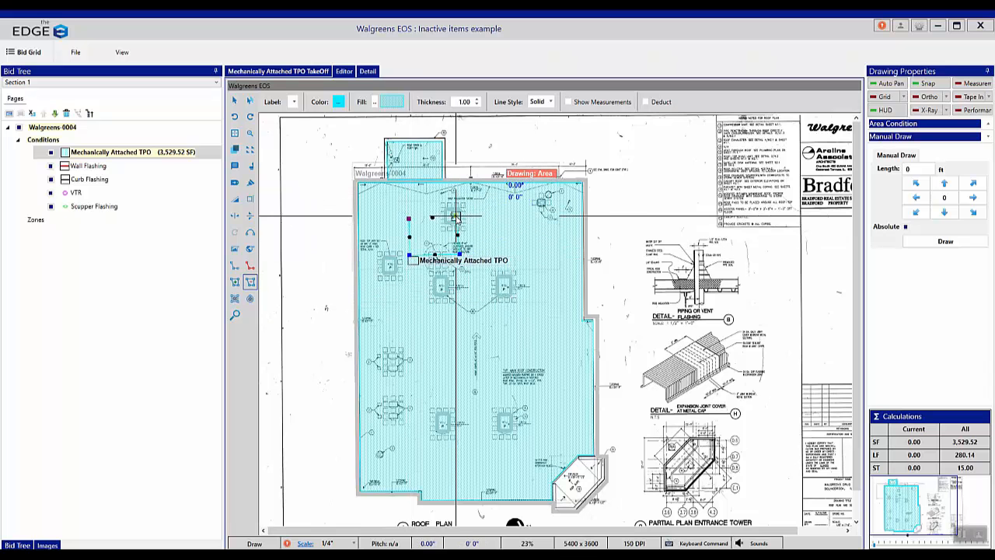
double_click(457, 219)
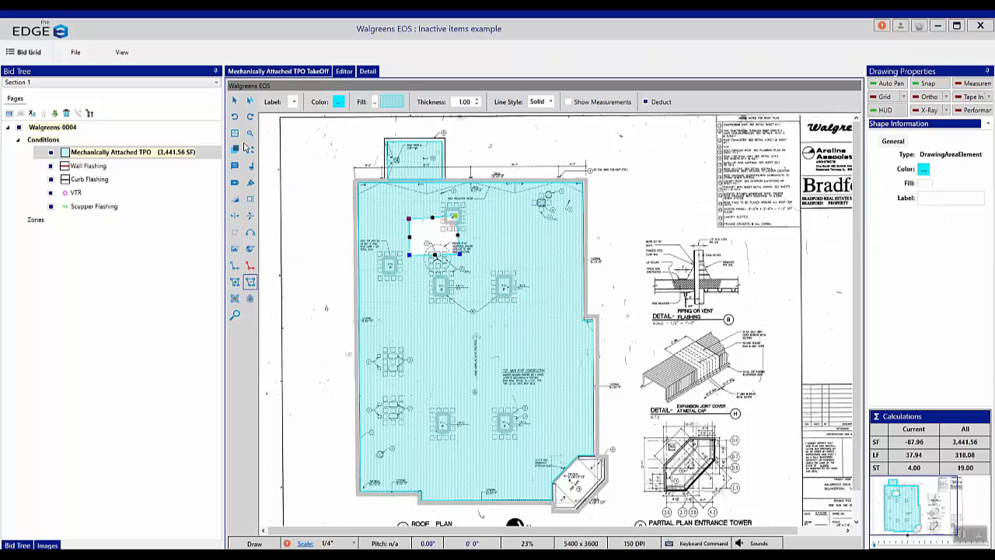
Replicate the deduct area five times across the roof to form three rows of two, and close the takeoff
click(251, 149)
click(506, 218)
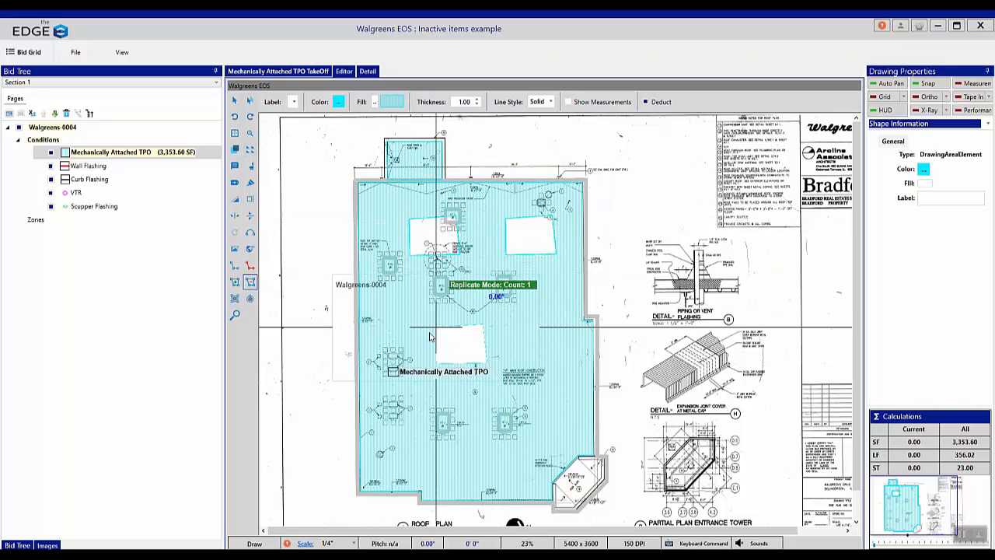
click(406, 320)
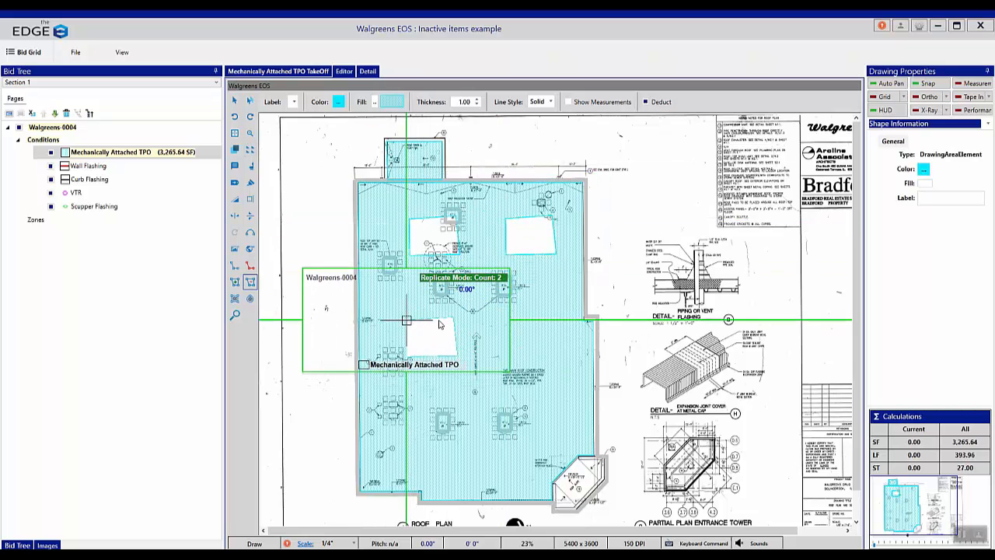
click(519, 319)
click(404, 390)
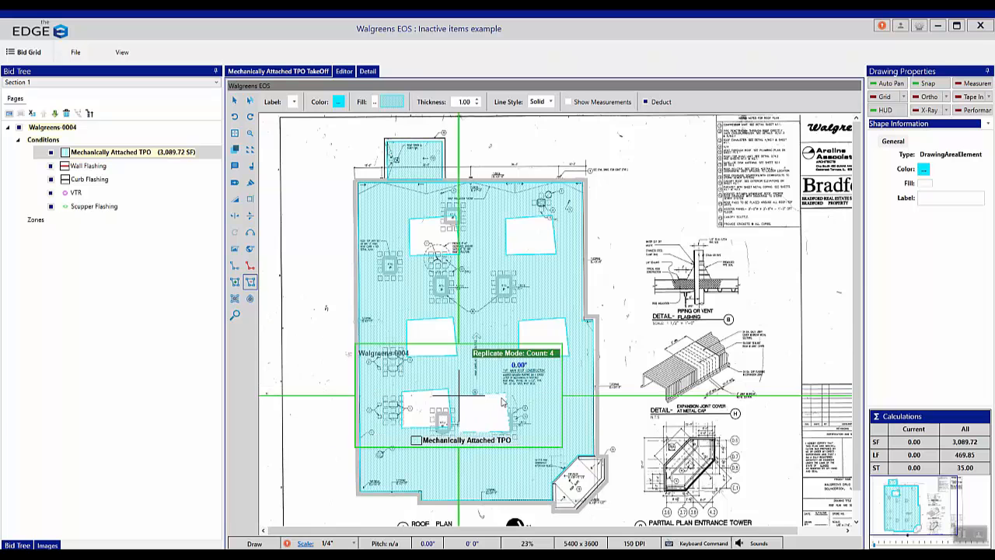
click(517, 395)
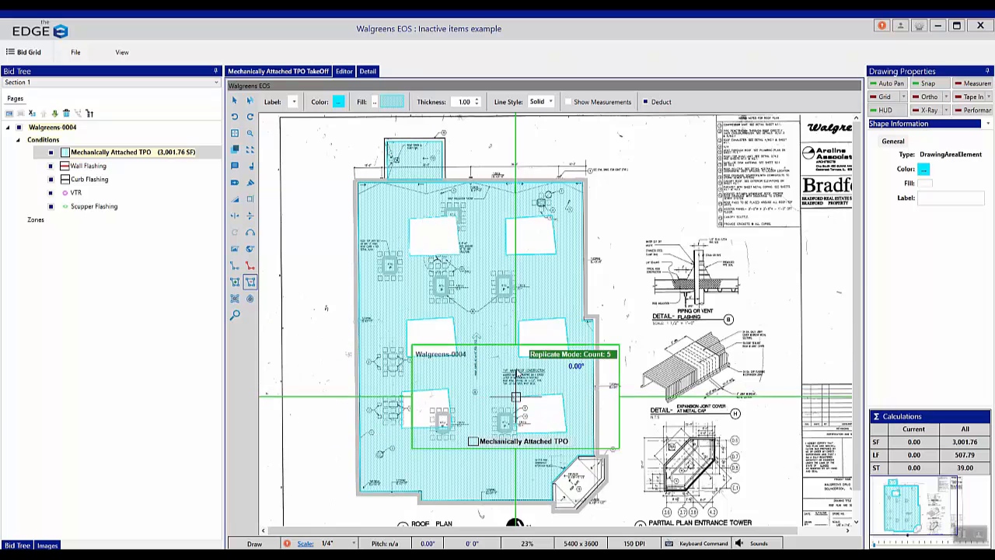
click(980, 27)
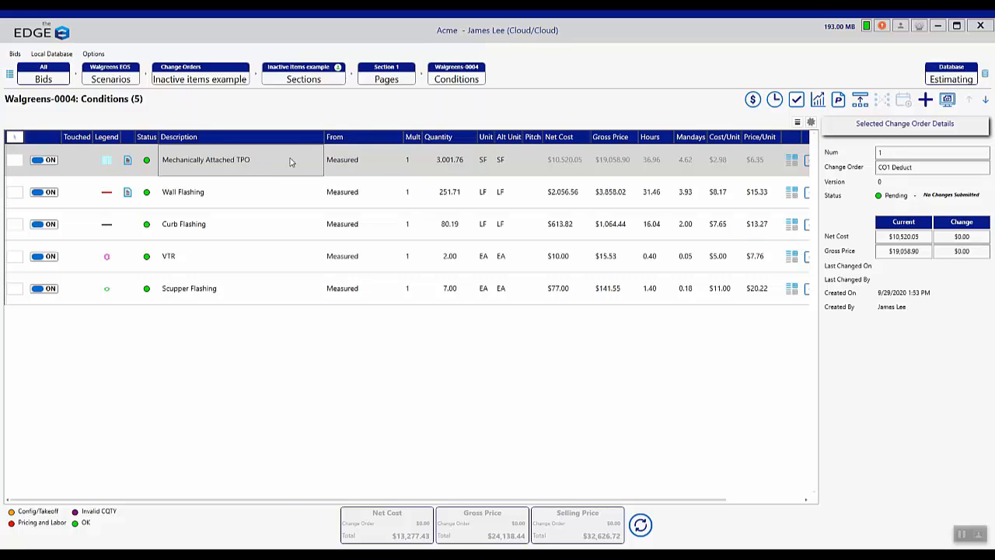
Return to the change orders of the Inactive items example and check in CO1 Deduct
click(301, 81)
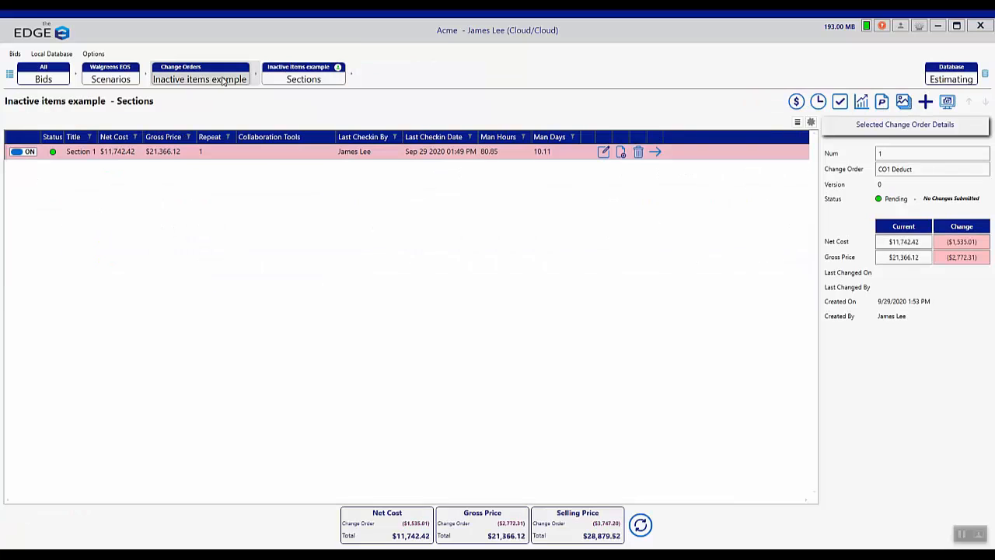
click(223, 81)
click(910, 355)
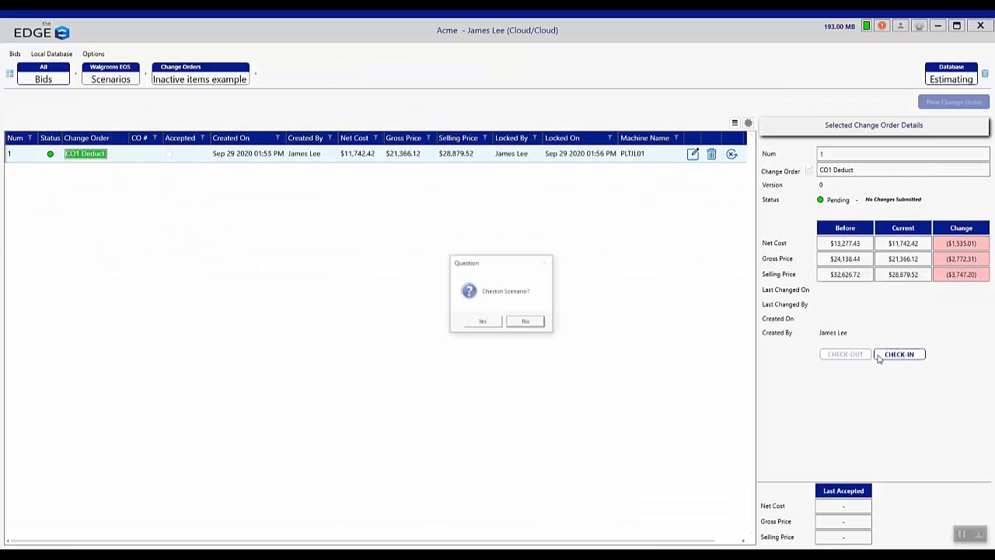
click(483, 323)
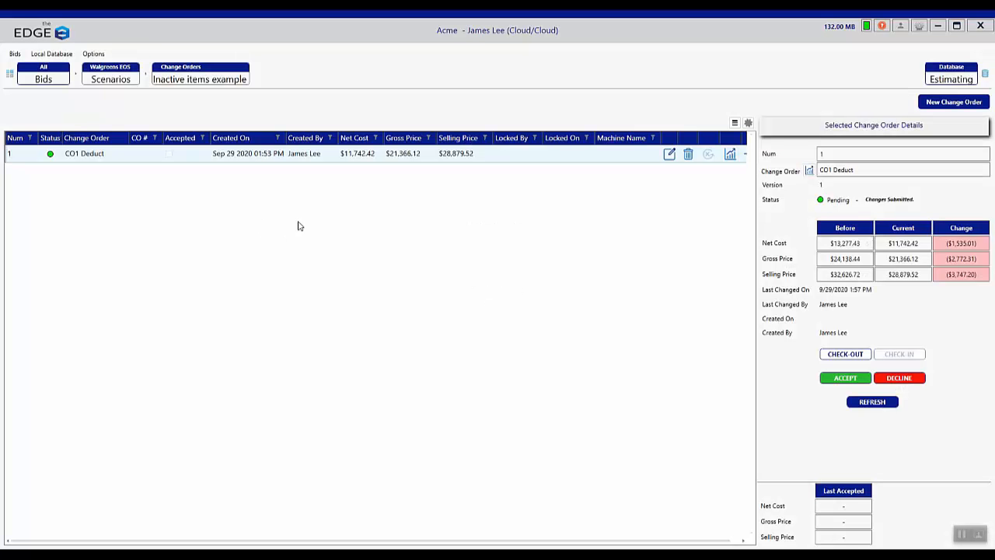
Accept the CO1 Deduct change order with the Accept option
click(839, 382)
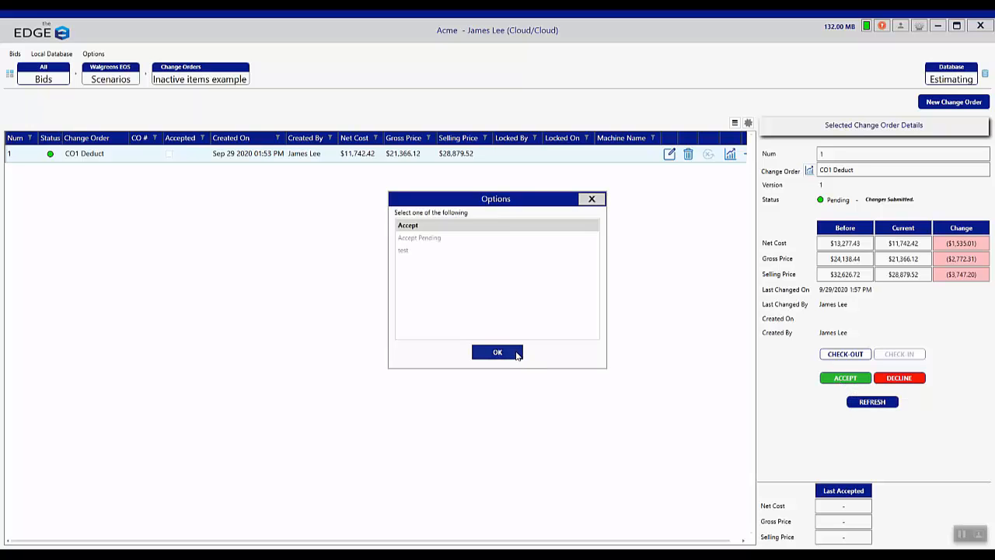
click(498, 353)
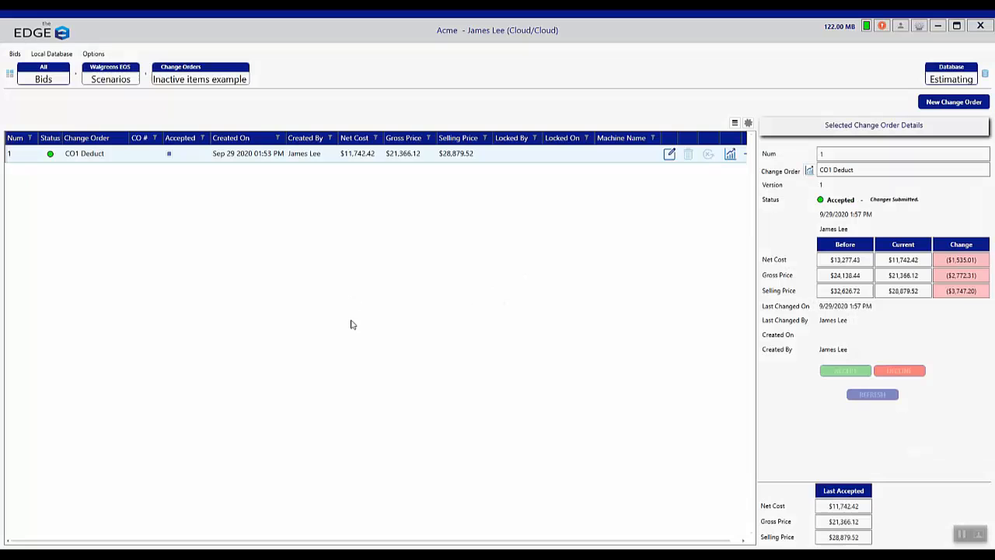
click(180, 159)
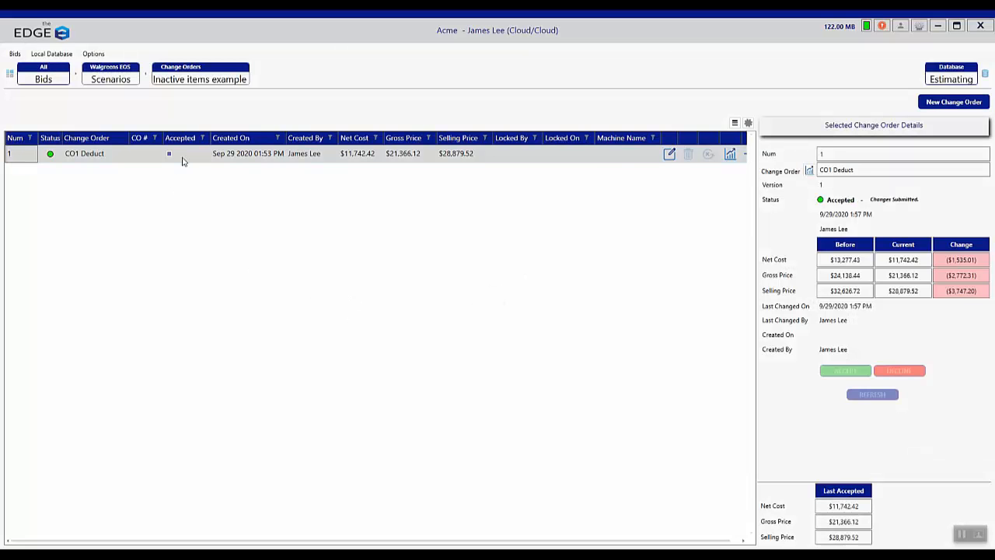
Switch to the Estimating Edge Portal, reload the Walgreens-0004 page and display its Mechanically Attached TPO condition
mouse_move(62, 554)
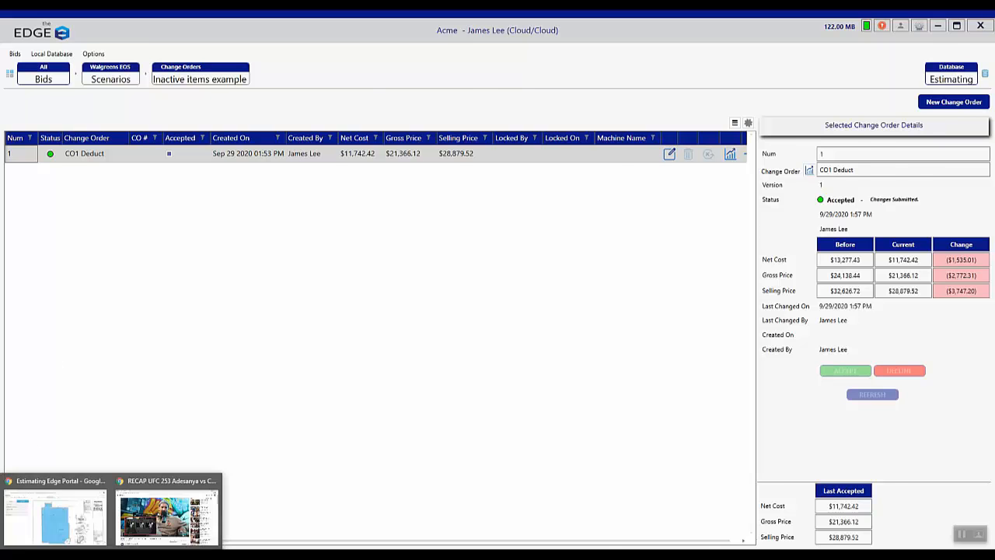
click(70, 529)
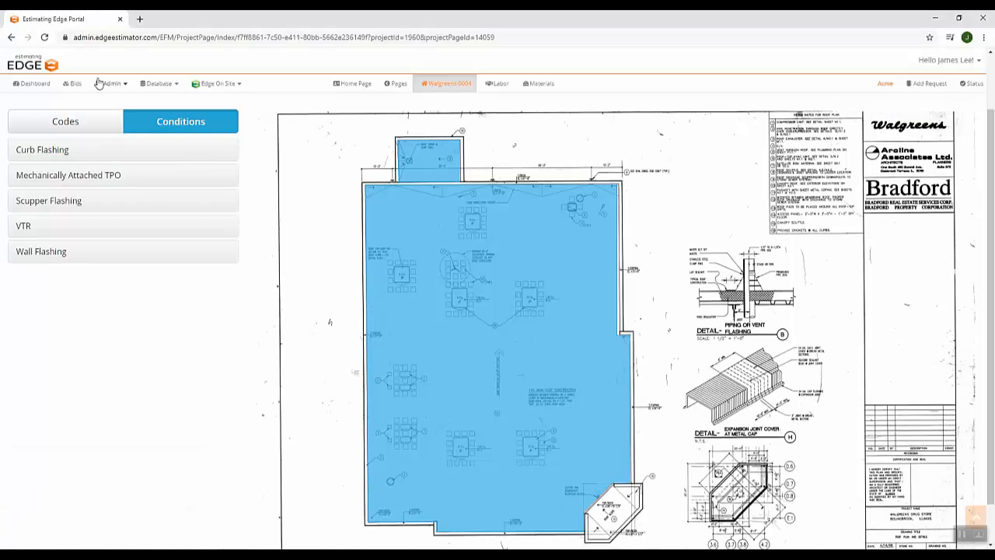
click(45, 38)
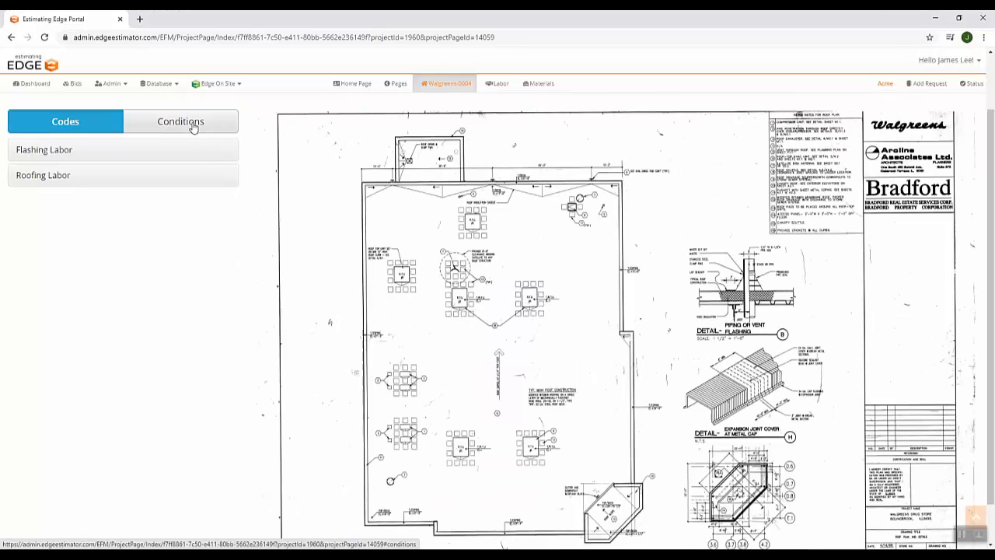
click(193, 126)
click(124, 176)
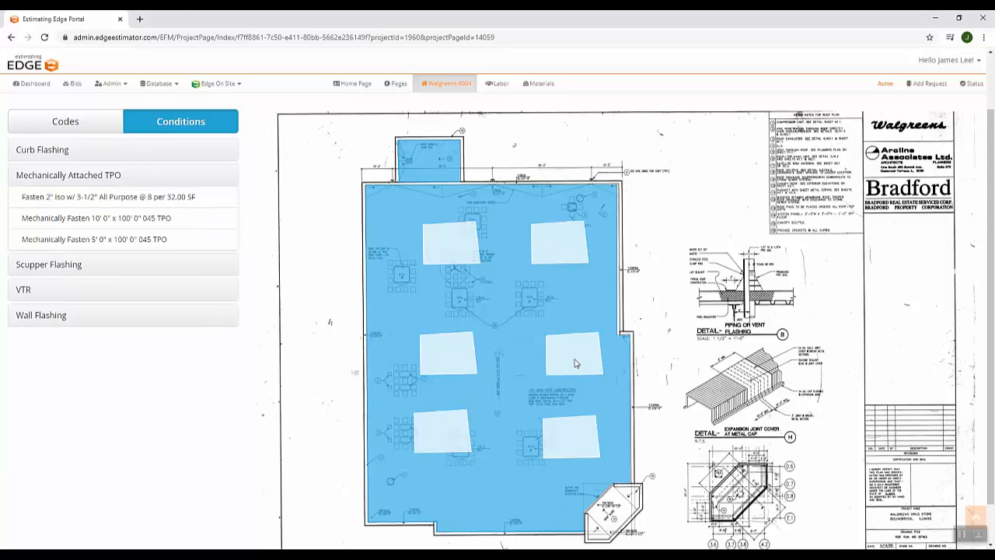
Check the 2" Iso and 5' TPO items for completed areas, and examine the page's progress in the project's page list
click(148, 201)
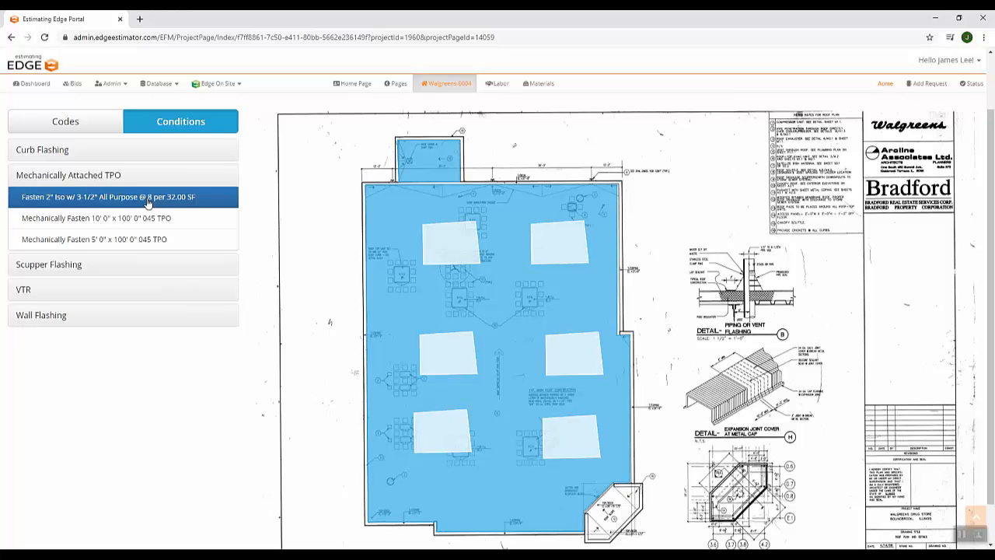
click(184, 237)
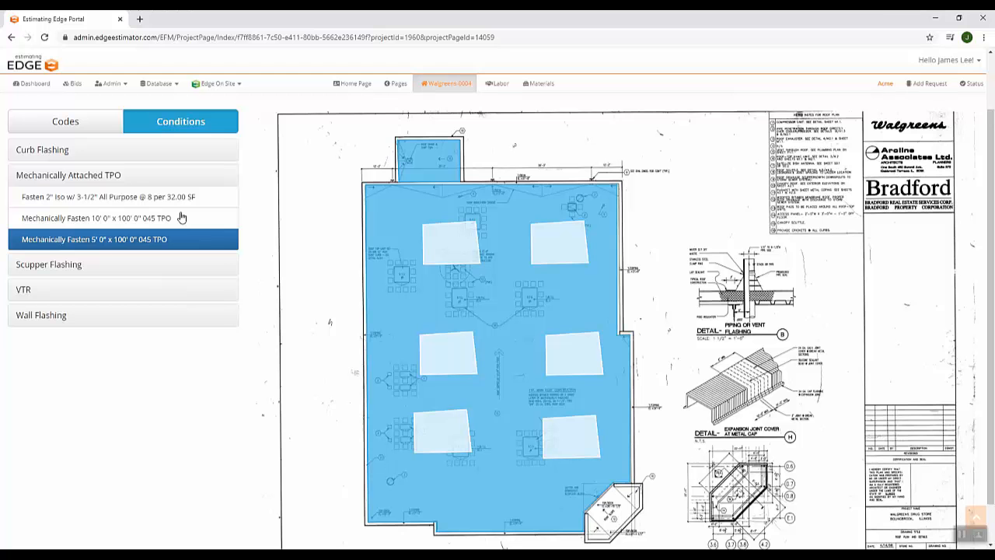
click(394, 84)
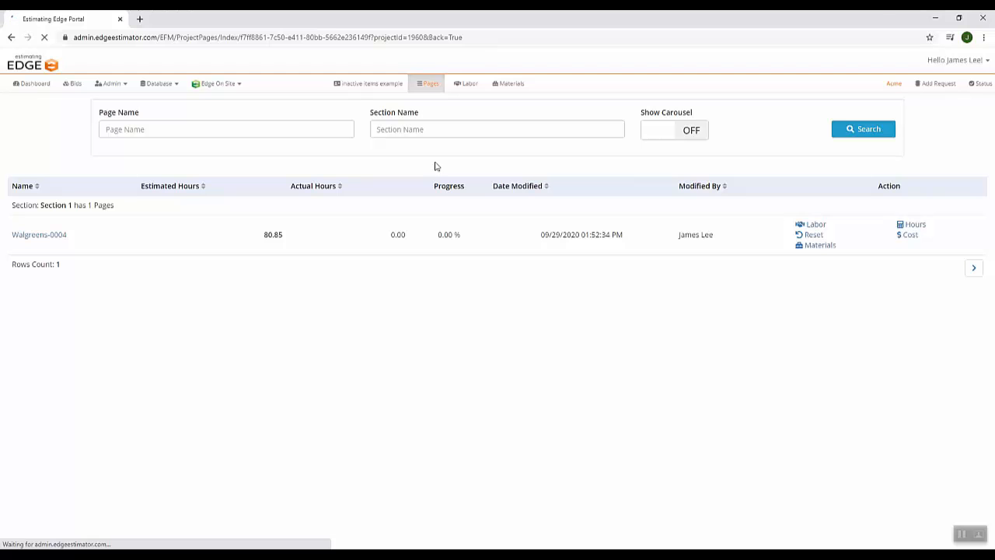
drag(436, 234, 461, 234)
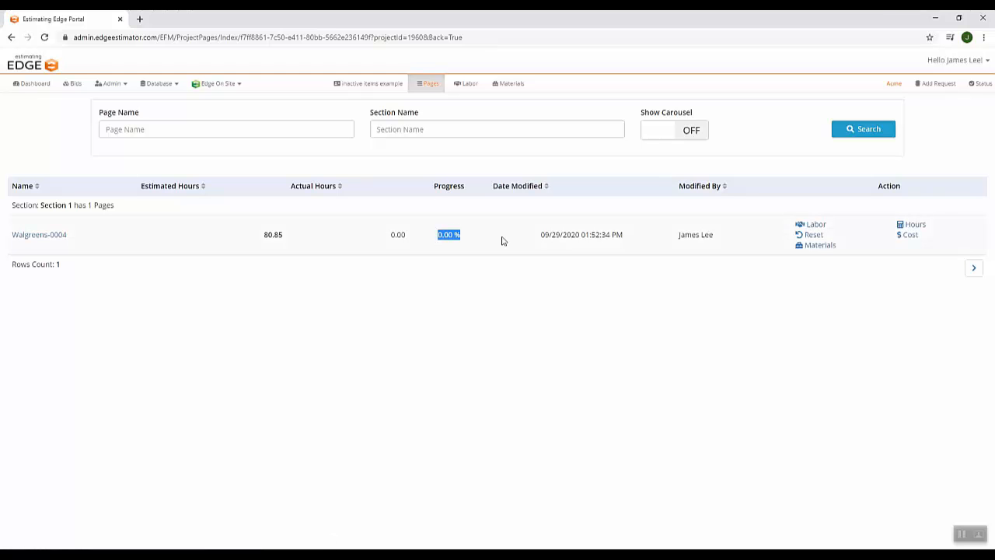
Check the actual hours and quantities of the flashing and roofing labor codes in the project's Labor Manager
drag(390, 237, 418, 243)
click(466, 83)
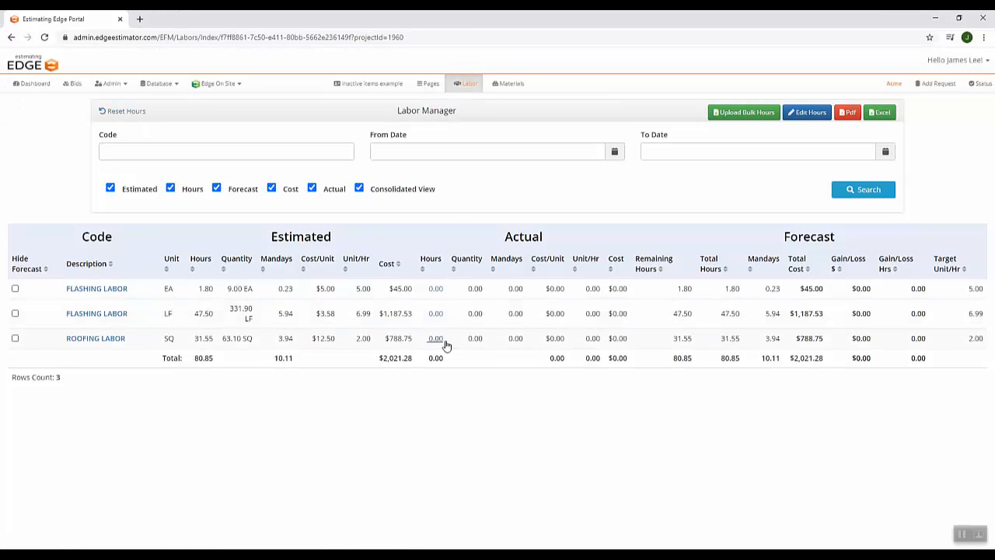
drag(449, 340, 483, 289)
click(475, 349)
Reopen the Walgreens-0004 page and inspect the Mechanically Attached TPO condition's items and roof areas on the drawing
click(430, 84)
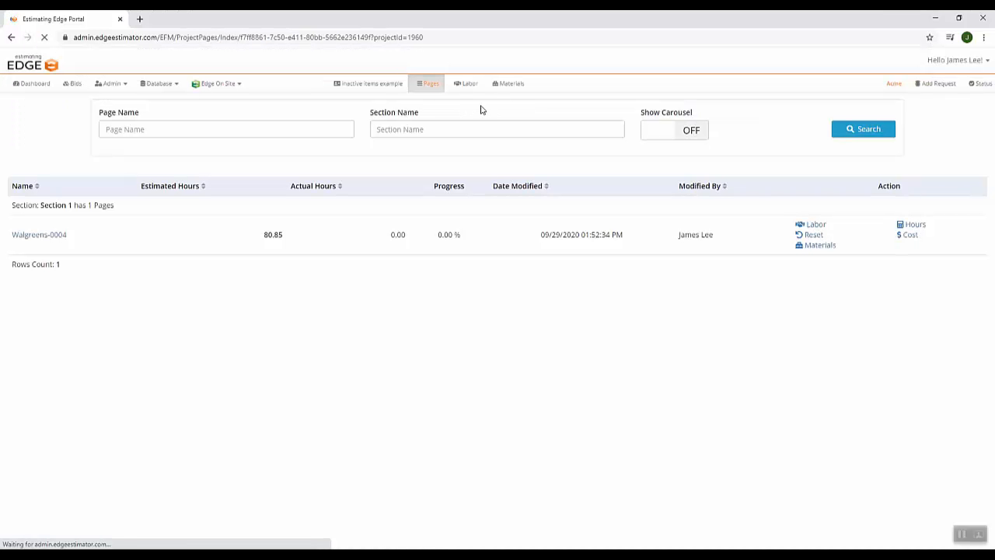
click(62, 236)
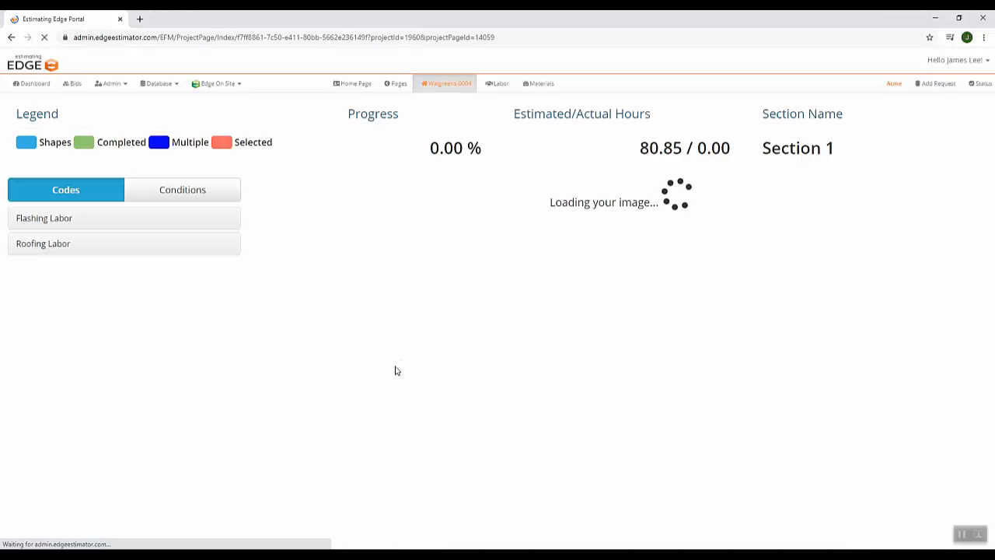
click(173, 193)
click(106, 245)
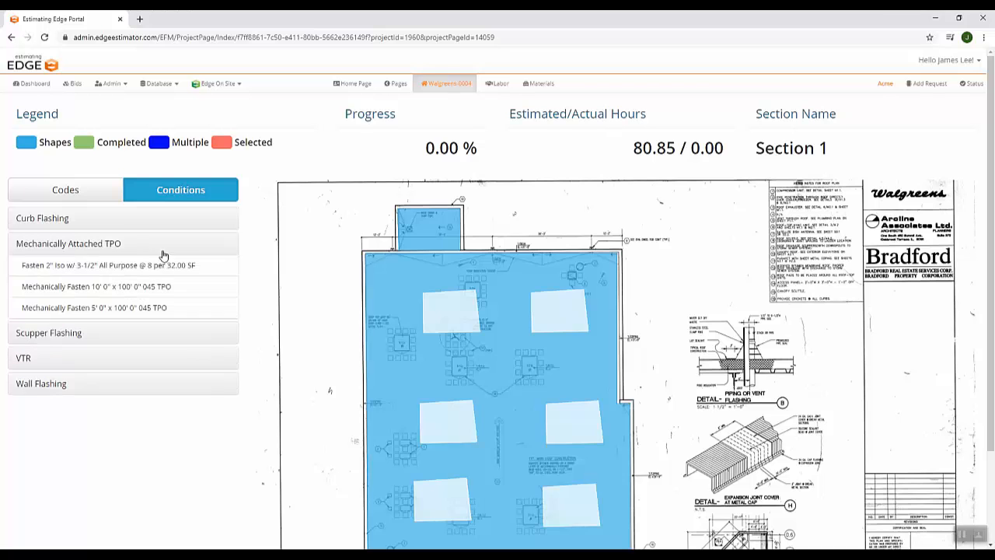
scroll(991, 273, down, 1)
scroll(992, 272, down, 1)
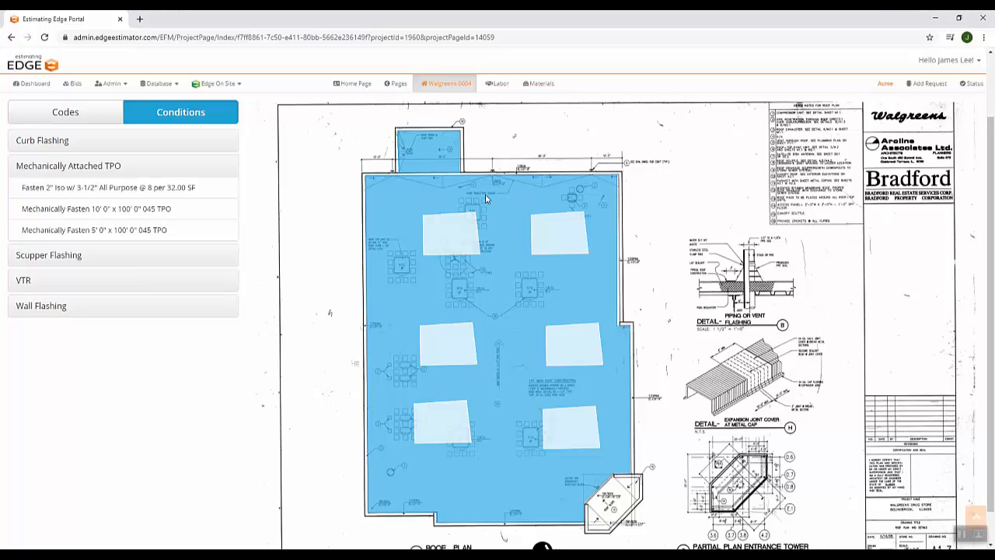
Return to the Inactive items example project overview and open its Inactive Items Report
click(401, 90)
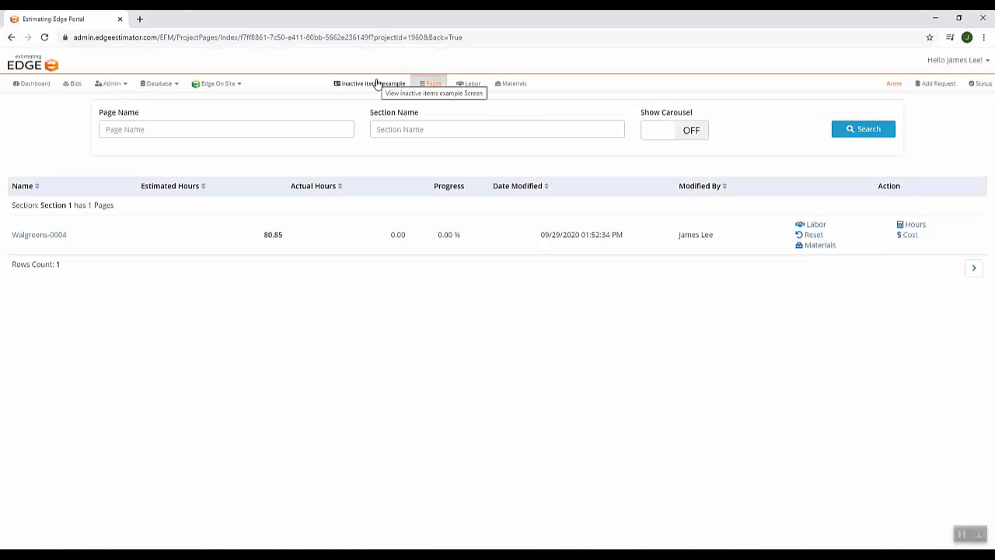
click(372, 85)
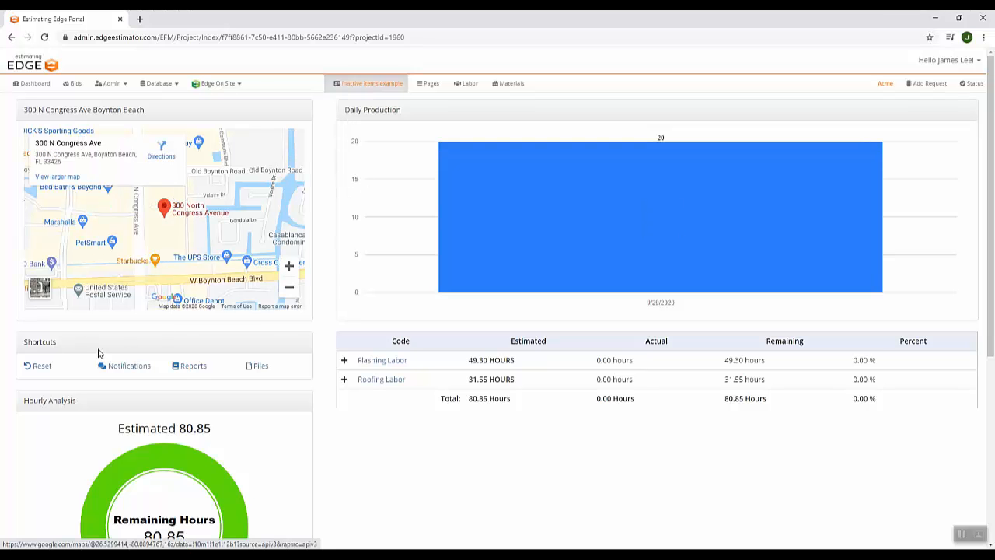
click(188, 367)
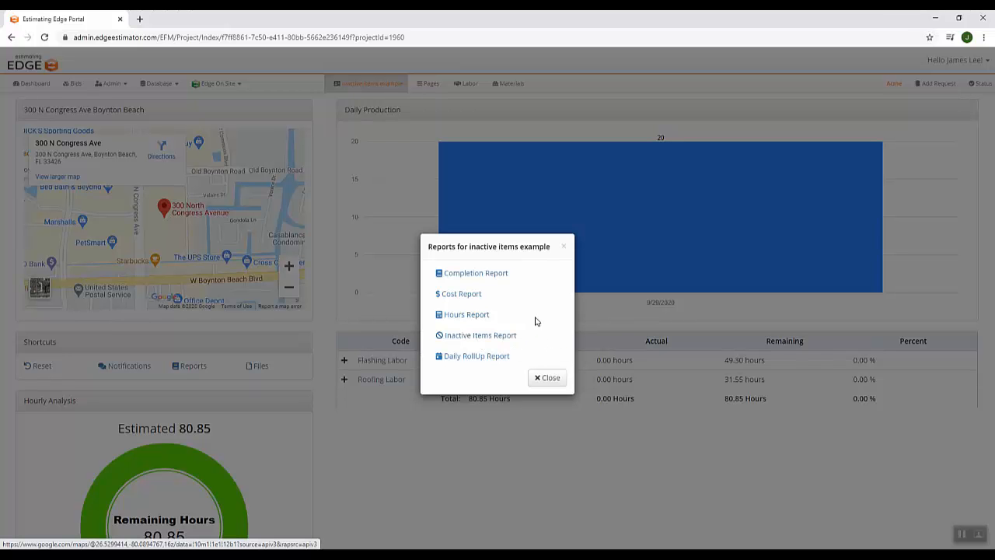
click(511, 337)
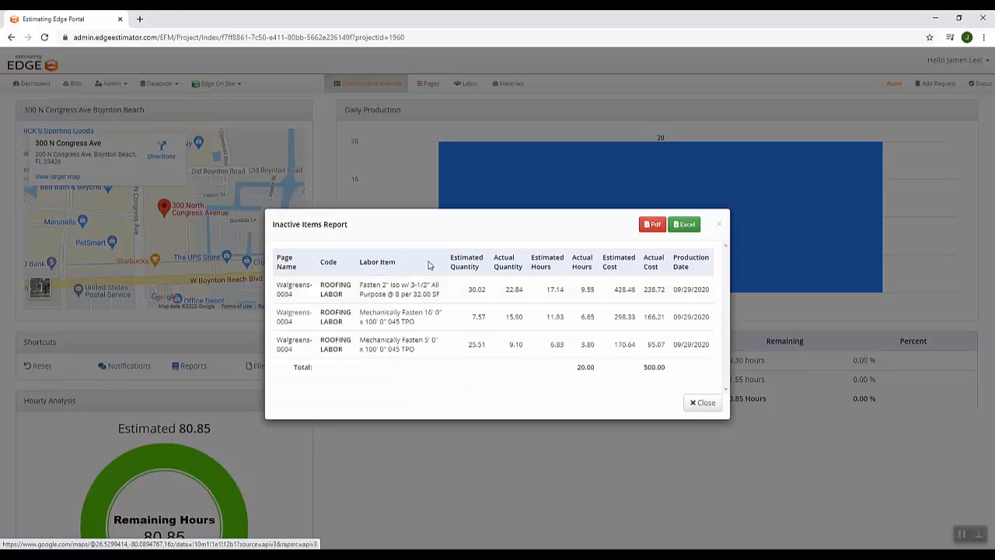
Examine the total actual hours and the three Mechanically Attached TPO labor items in the Inactive Items Report
drag(578, 368, 595, 367)
click(570, 370)
drag(430, 351, 360, 286)
click(460, 353)
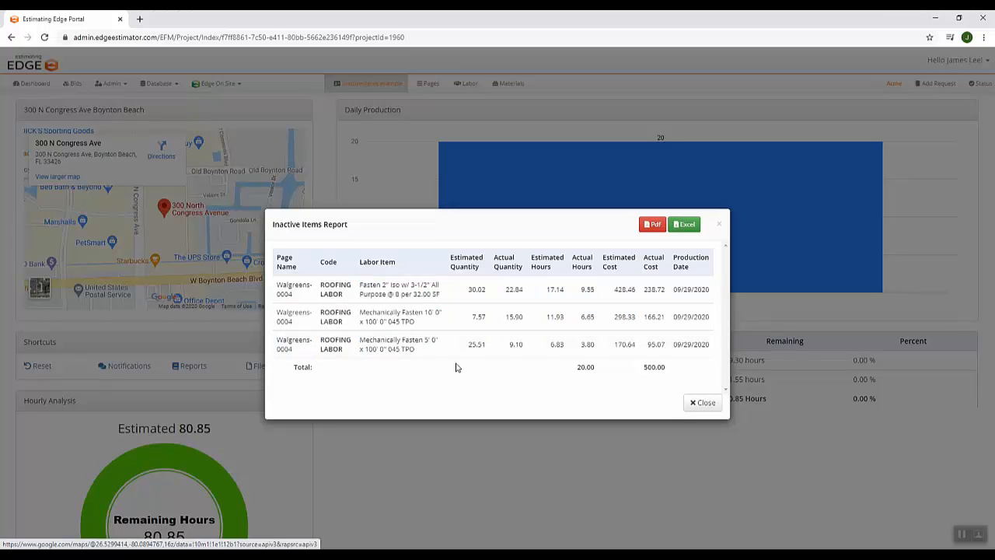